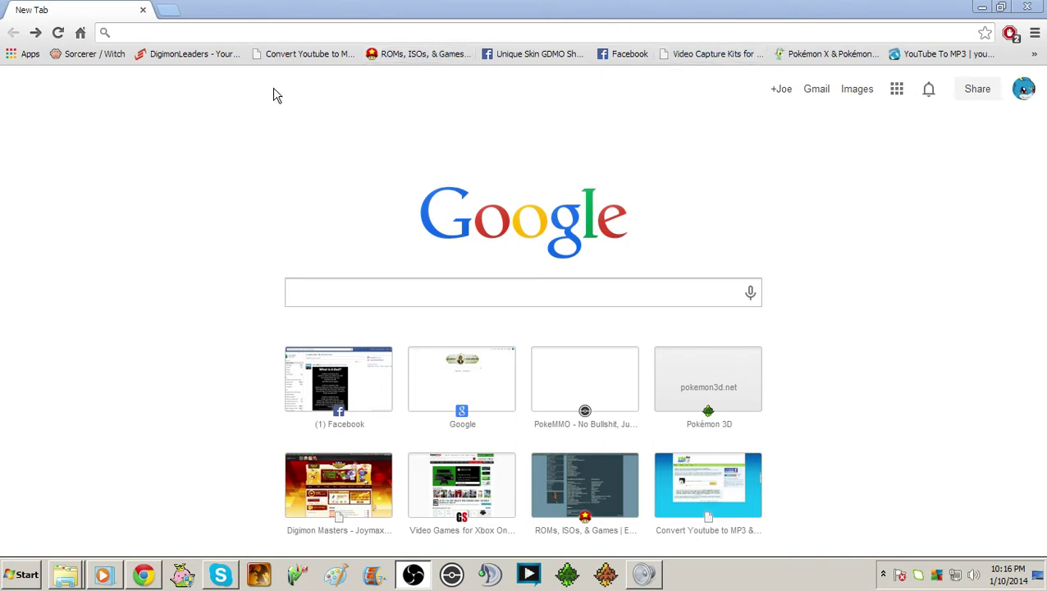
Step: Search the web for pokemon 3d.net and open the Downloads page of the Pokémon 3D site
left_click(205, 33)
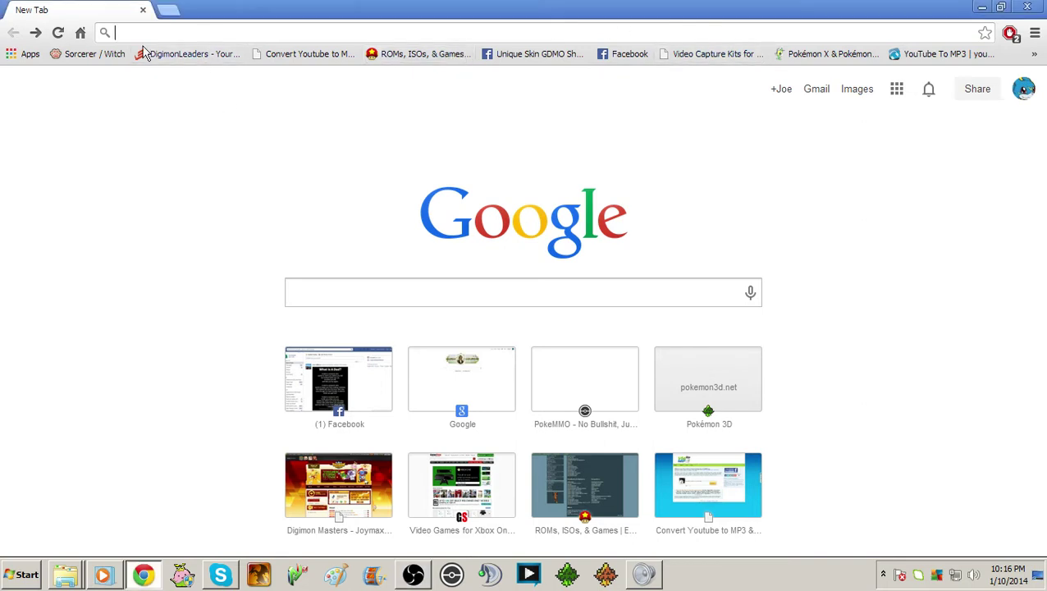
left_click(35, 36)
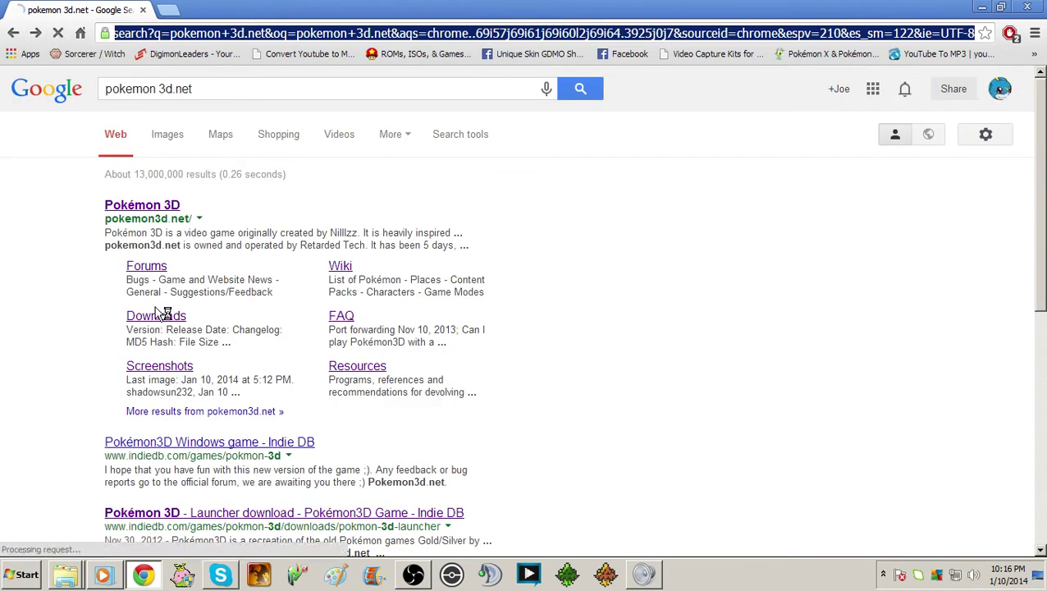
left_click(159, 315)
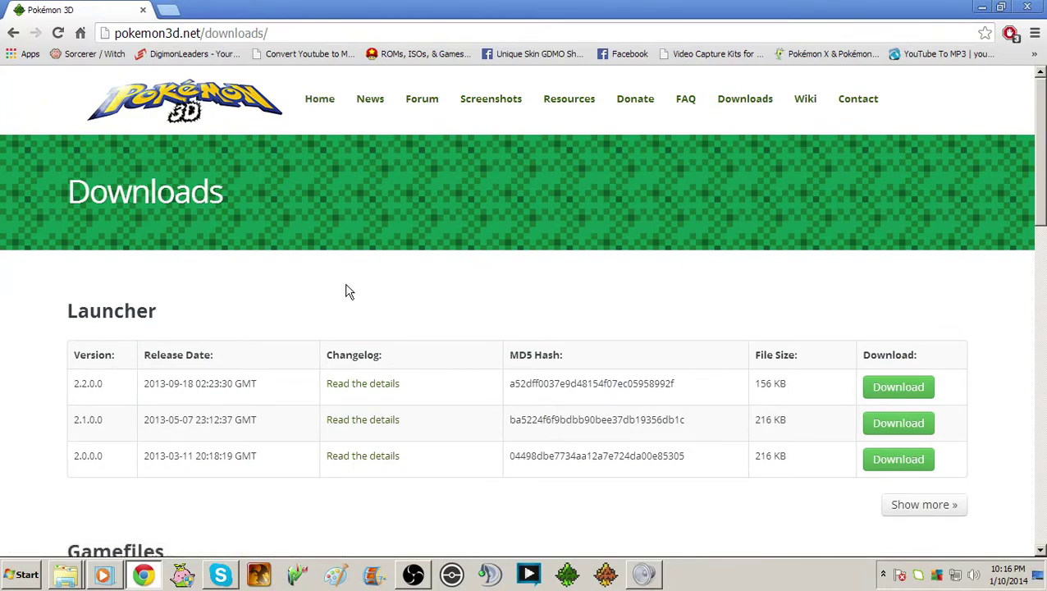
Step: Look through the Launcher, Gamefiles, Server and Requirements downloads on the Pokémon 3D page
scroll(346, 291, "down", 1)
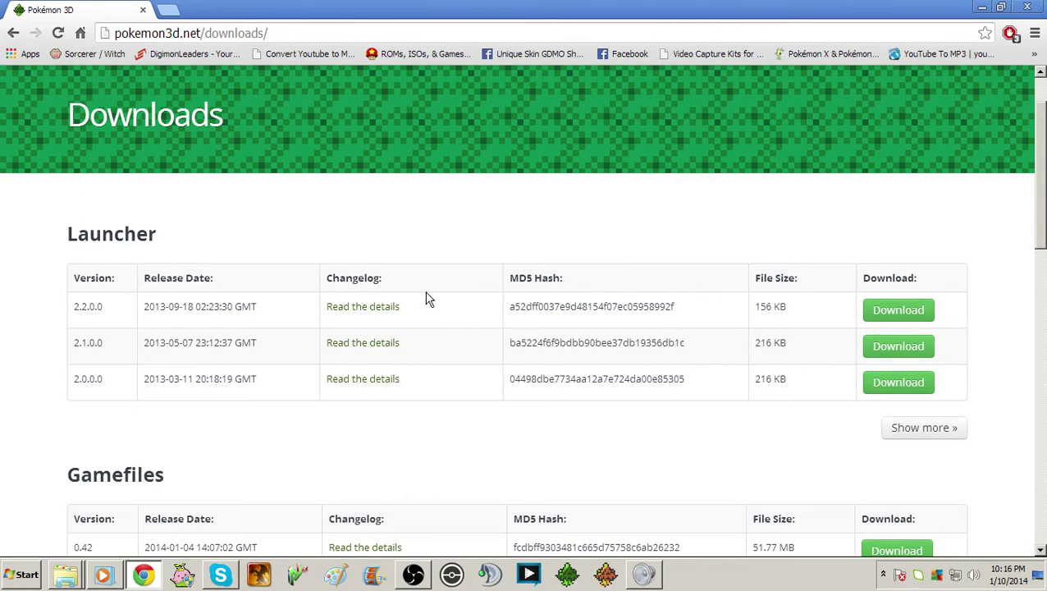
scroll(292, 245, "down", 4)
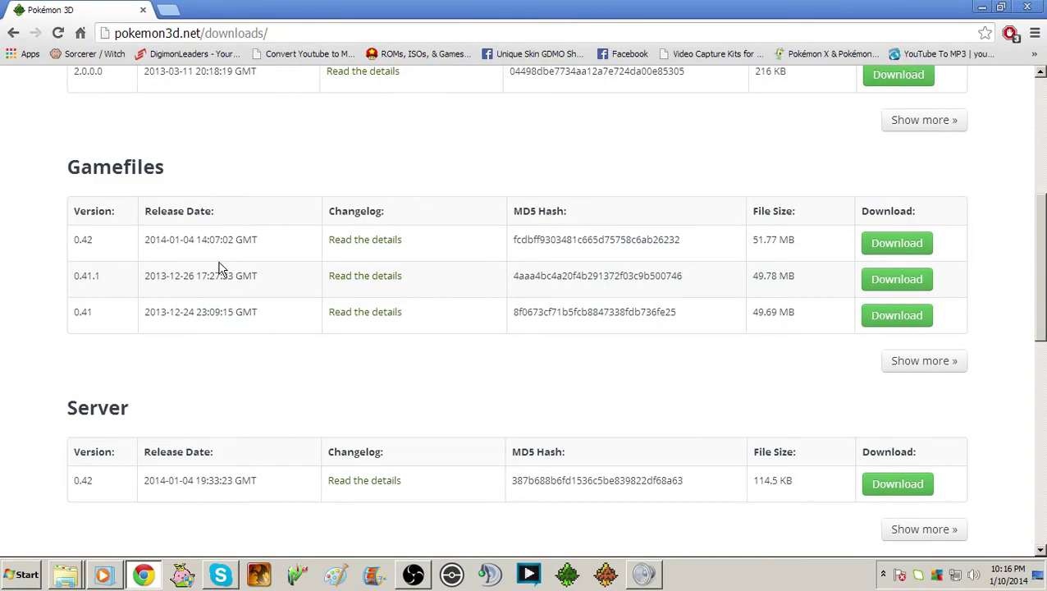
scroll(234, 246, "up", 1)
scroll(235, 248, "up", 3)
scroll(235, 250, "down", 4)
scroll(236, 252, "down", 1)
scroll(177, 305, "down", 2)
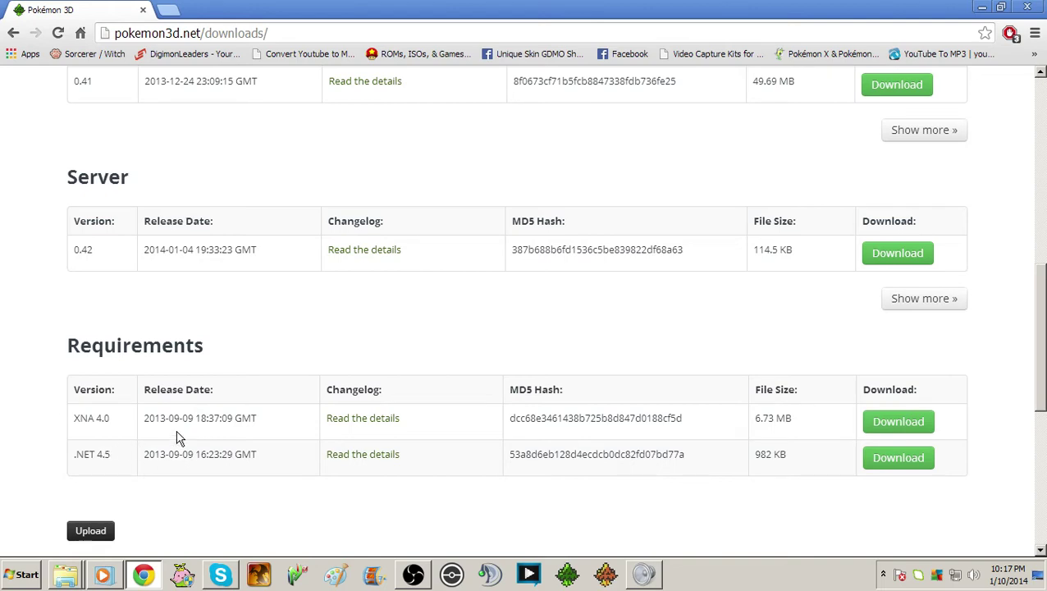
scroll(182, 425, "down", 5)
scroll(184, 424, "up", 6)
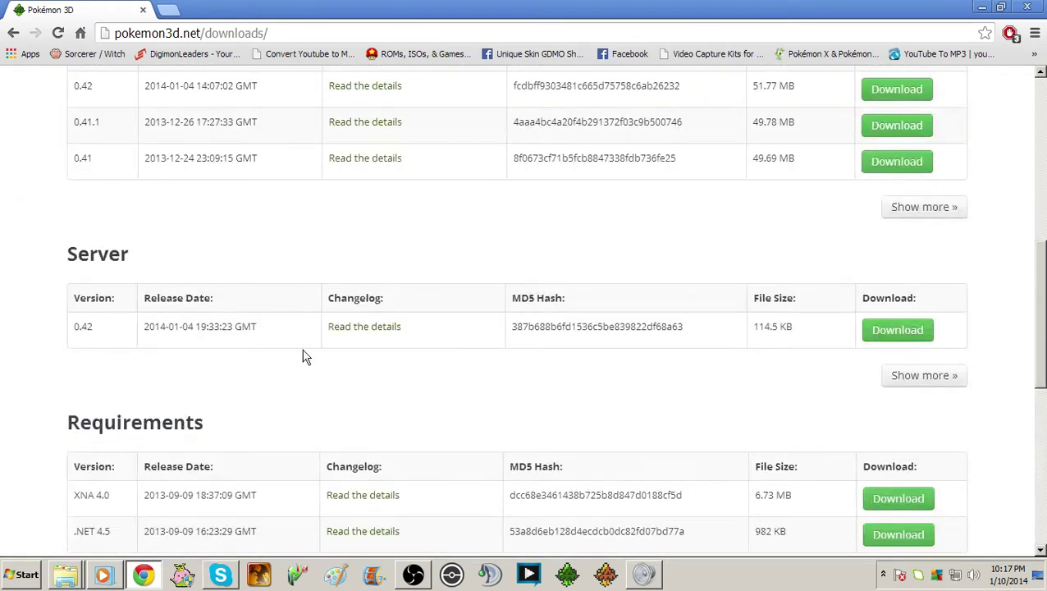
Step: Switch from the browser to the desktop and open the Pokemon 3d folder, moving its window up and to the side
left_click(984, 8)
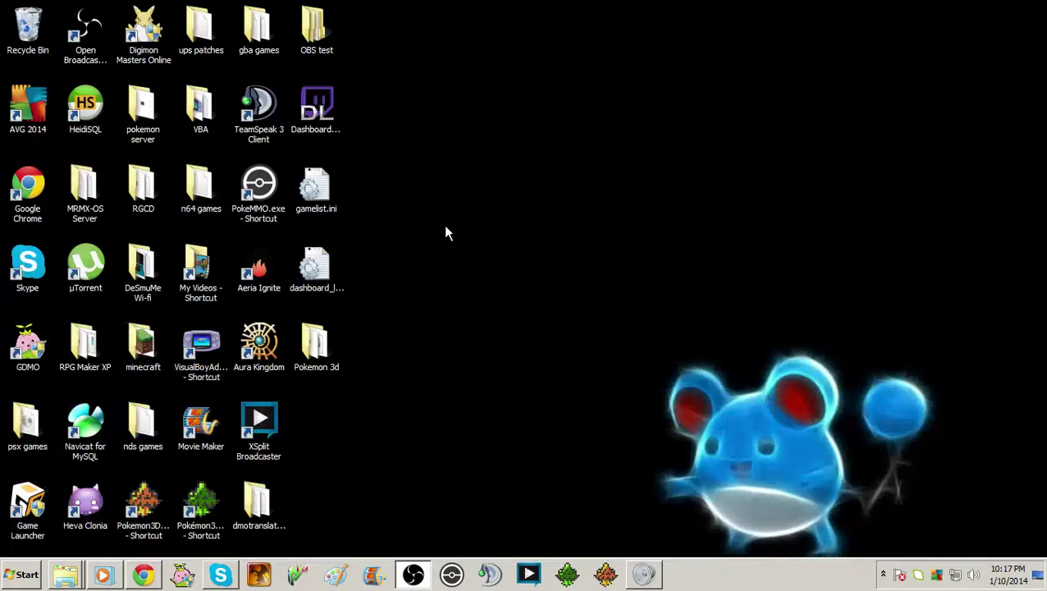
double_click(316, 343)
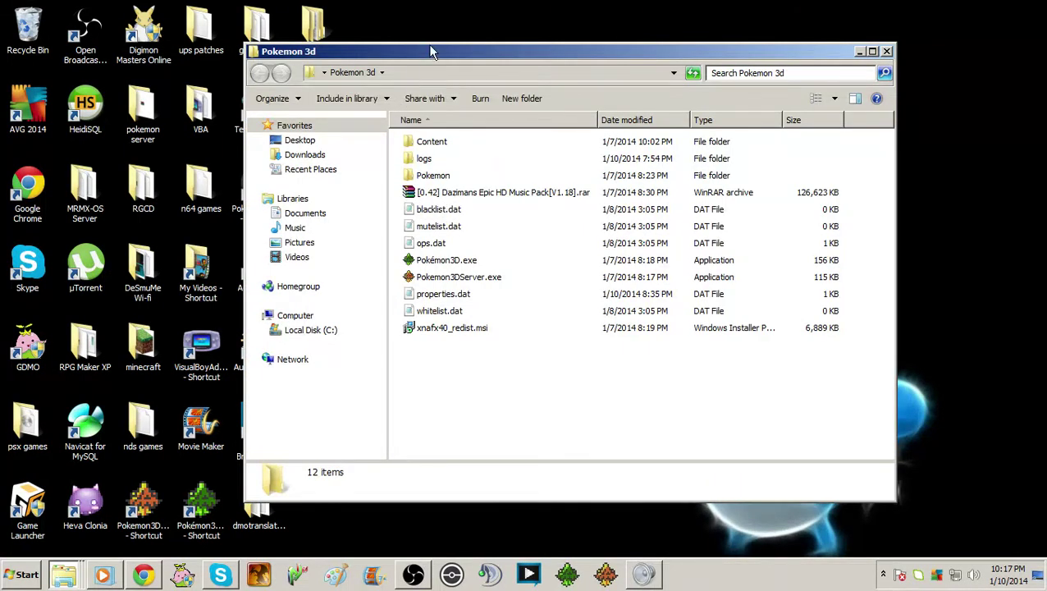
left_click_drag(430, 47, 371, 18)
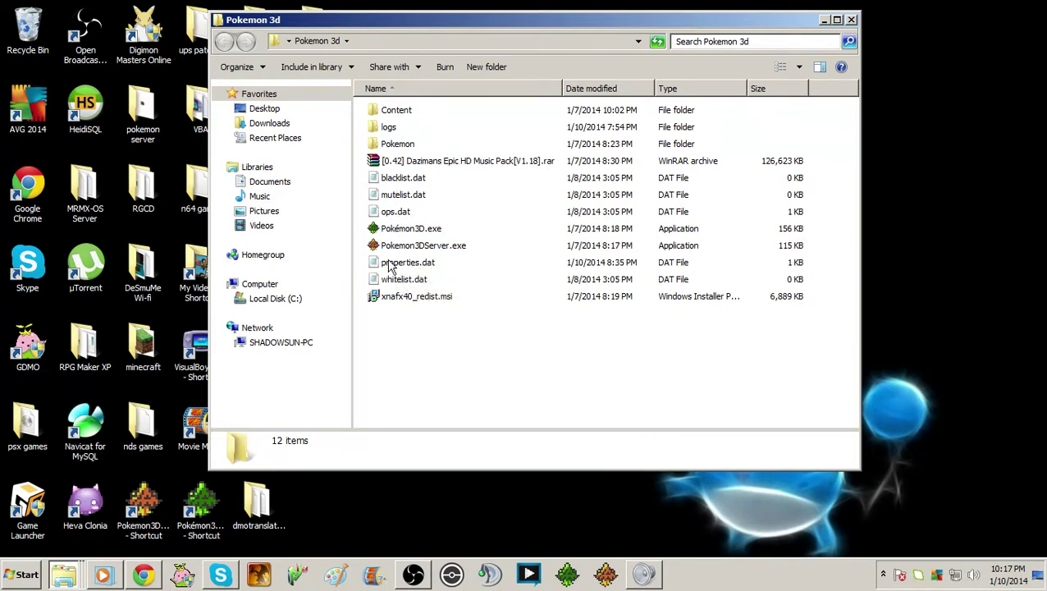
Step: Sort the contents of the Pokemon 3d folder by date modified
left_click(415, 93)
left_click(415, 94)
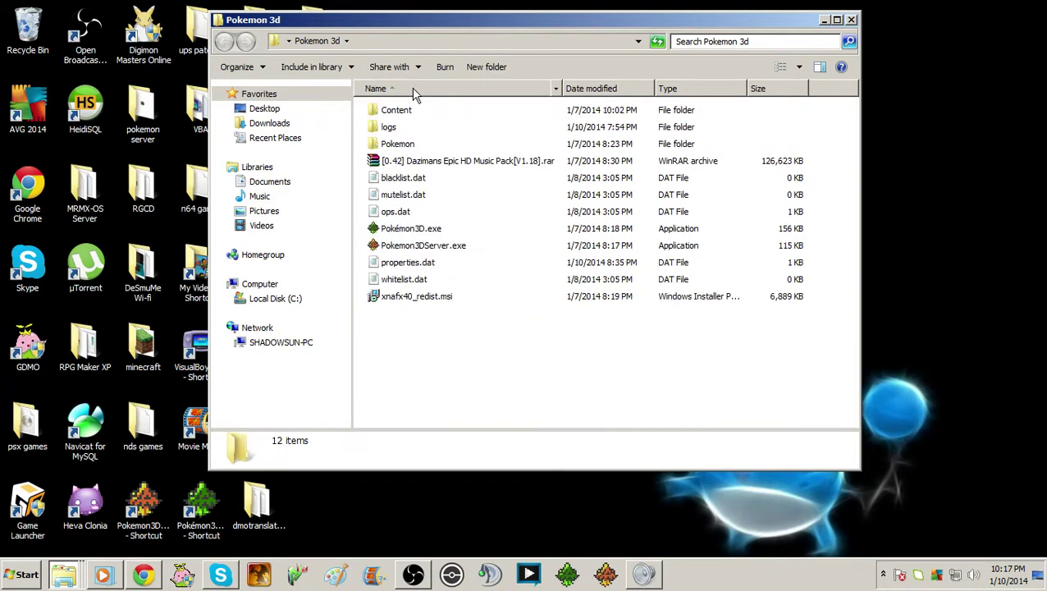
right_click(451, 123)
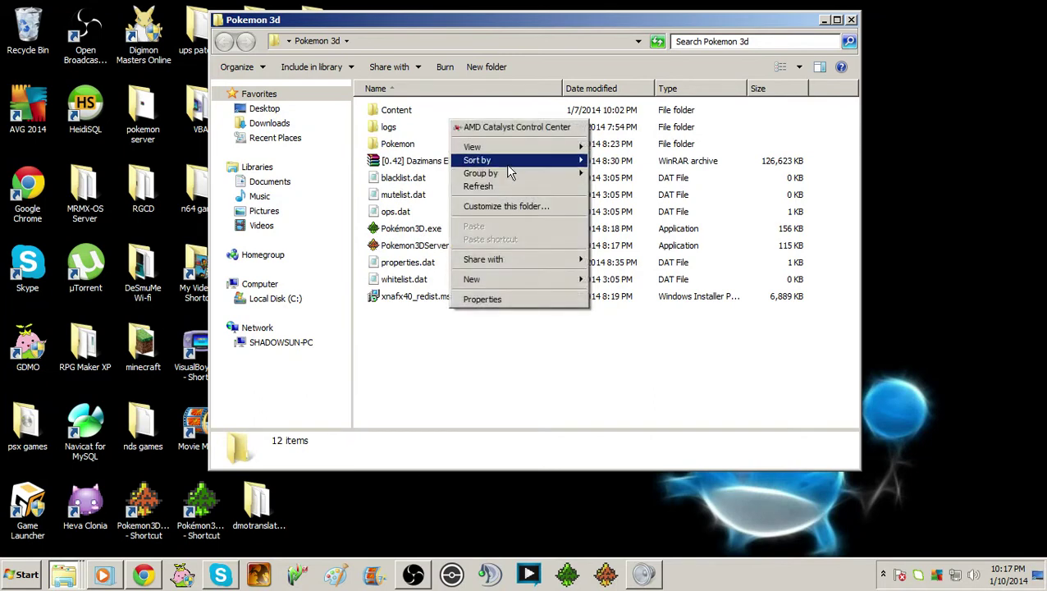
mouse_move(507, 162)
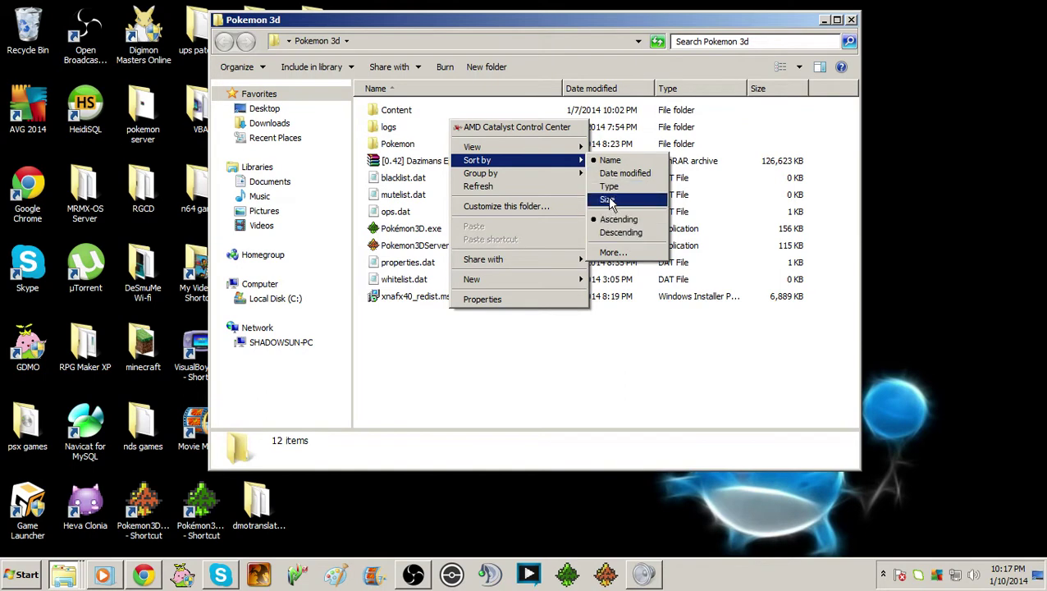
left_click(622, 173)
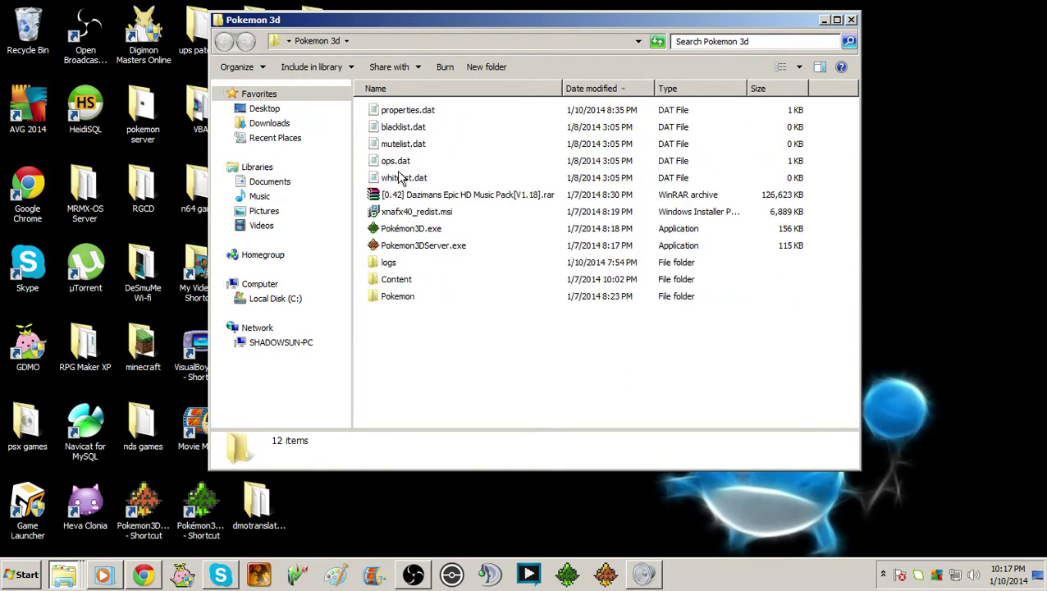
Step: Review the server name, IP address, OfflineMode, IdleKickTime and AllowOP settings in properties.dat, closing it without saving
double_click(405, 119)
left_click_drag(218, 107, 365, 113)
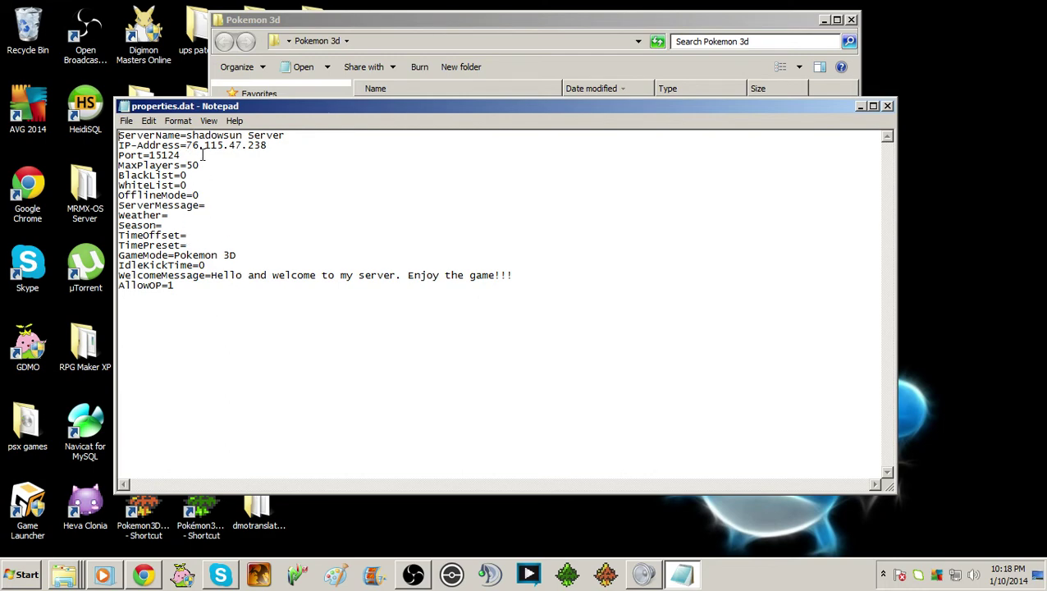
left_click_drag(188, 146, 280, 143)
left_click(189, 136)
double_click(195, 195)
triple_click(197, 196)
left_click(197, 196)
left_click_drag(200, 265, 210, 265)
left_click(888, 107)
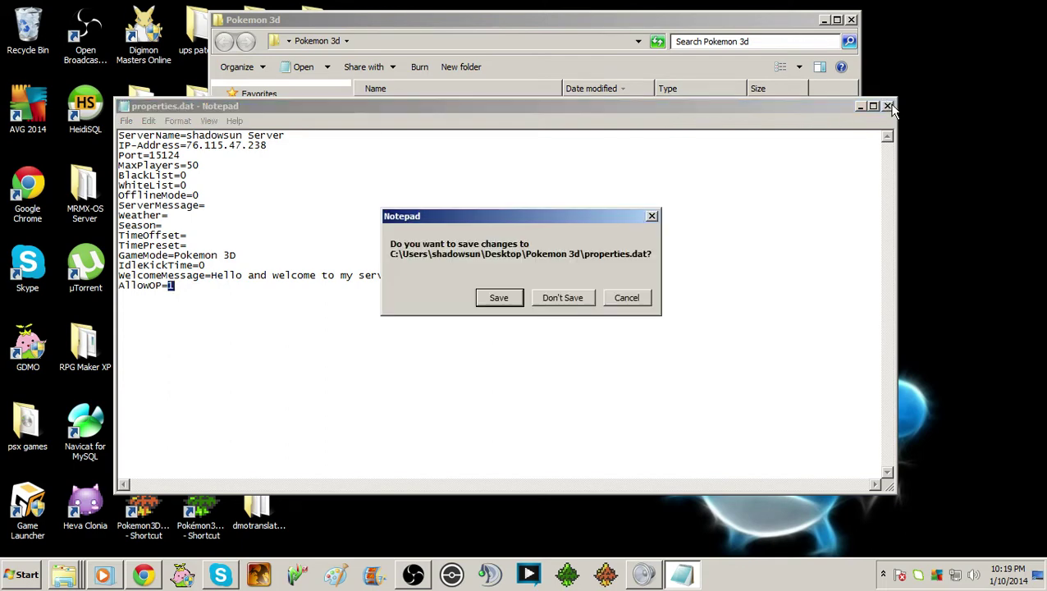
left_click(576, 301)
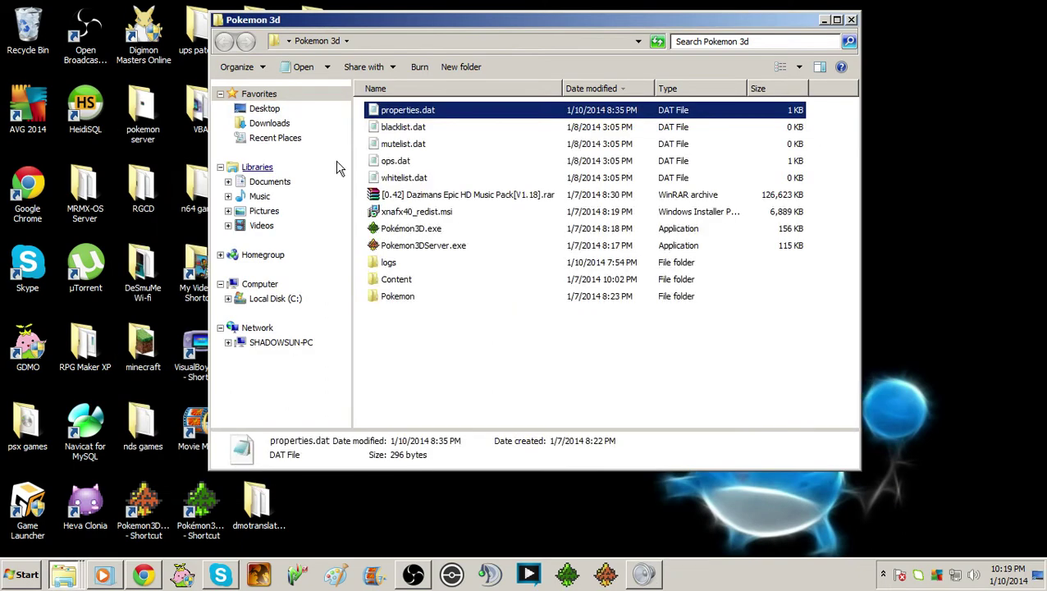
Step: Review the operator usernames listed in ops.dat and close the file
double_click(397, 163)
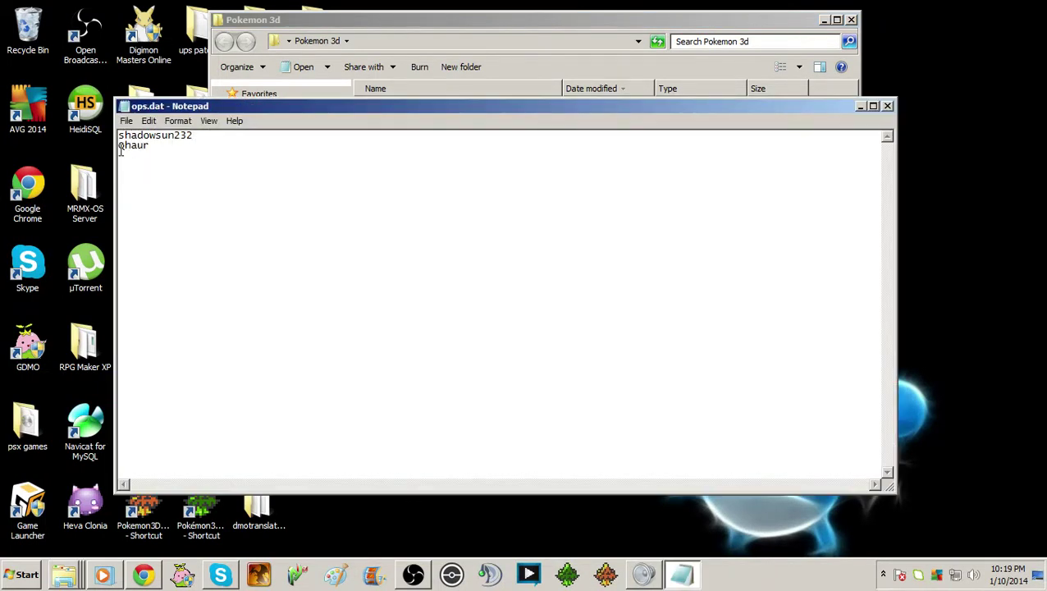
left_click_drag(121, 149, 175, 150)
left_click(887, 105)
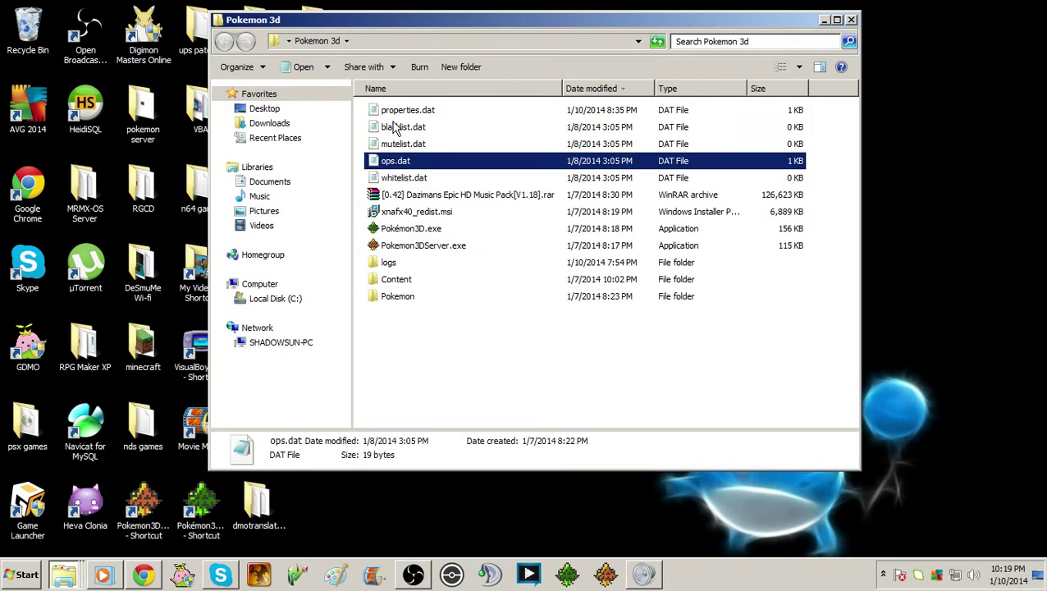
double_click(405, 163)
left_click(887, 106)
Step: Run Pokemon3DServer.exe to start the server and return to the Pokemon 3d folder
double_click(427, 247)
left_click(544, 298)
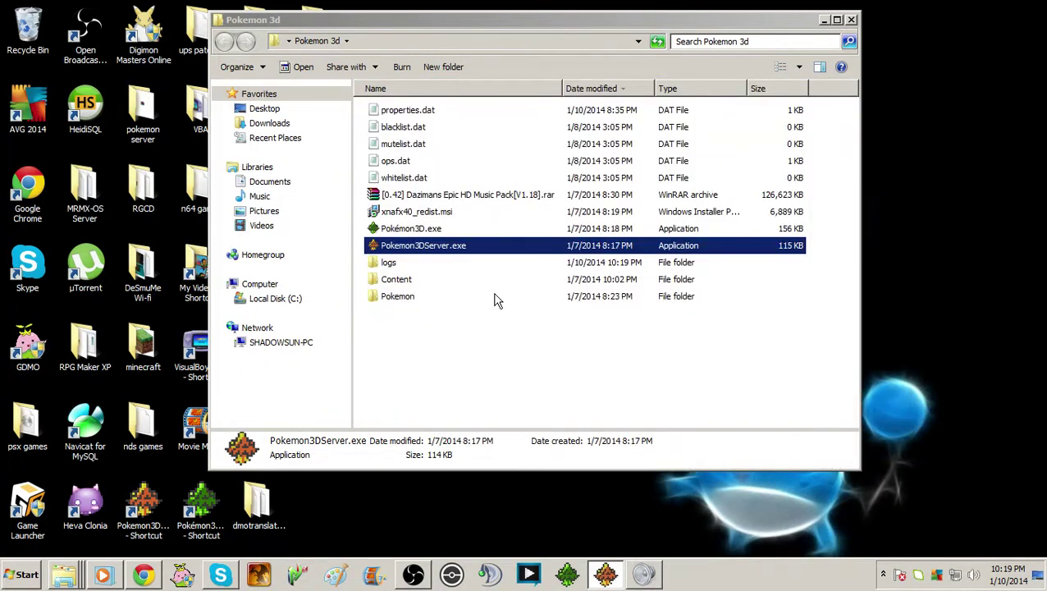
left_click(227, 54)
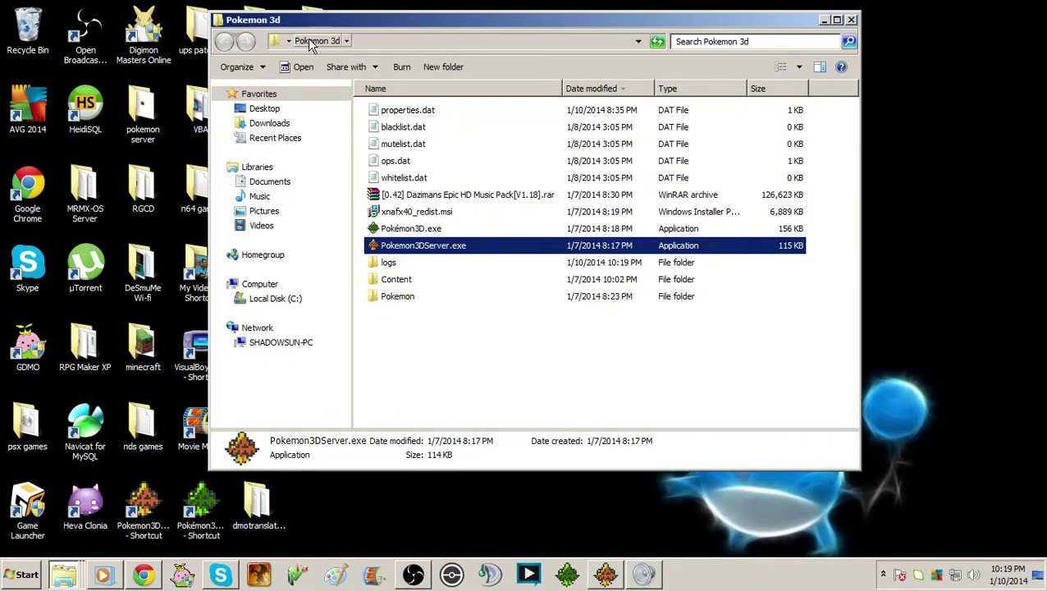
Step: Run Pokémon3D.exe and start game version 0.42 from the launcher
double_click(402, 228)
left_click(563, 298)
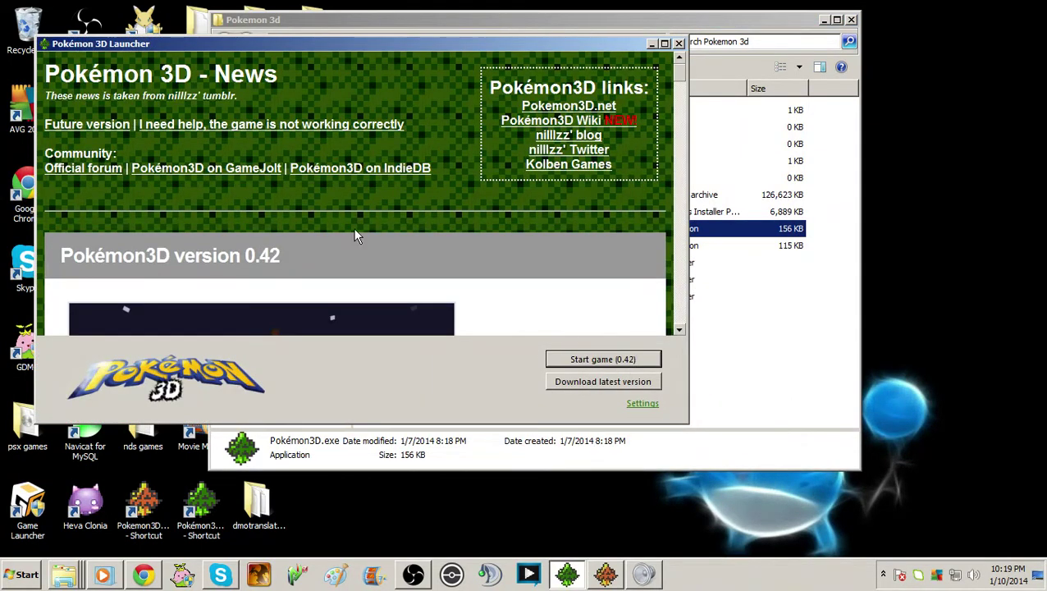
left_click(635, 357)
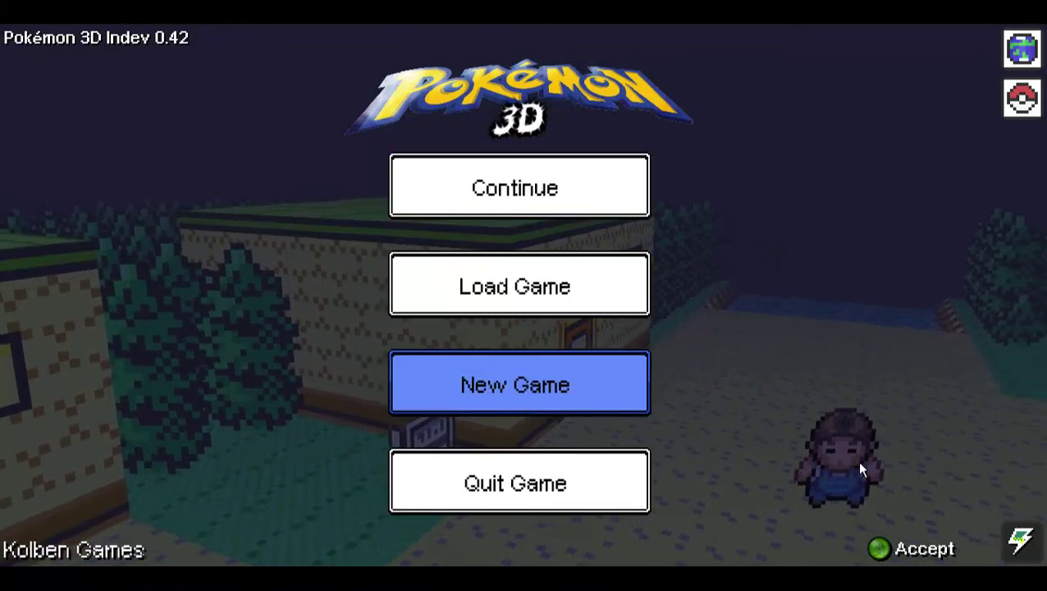
Step: Log in to Game Jolt with the prefilled credentials and open the server list for online play
left_click(1020, 540)
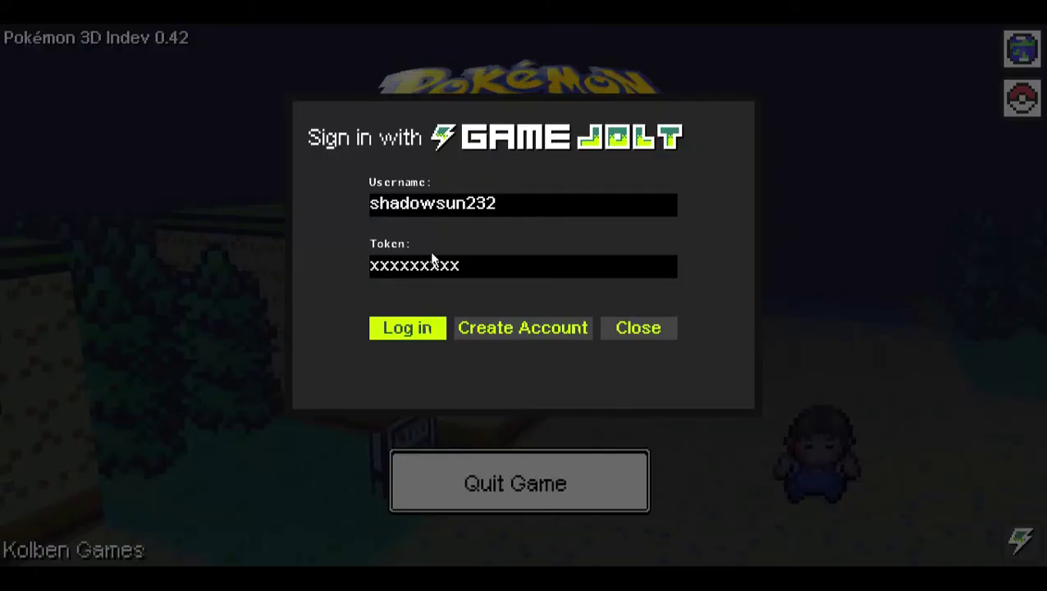
left_click(395, 335)
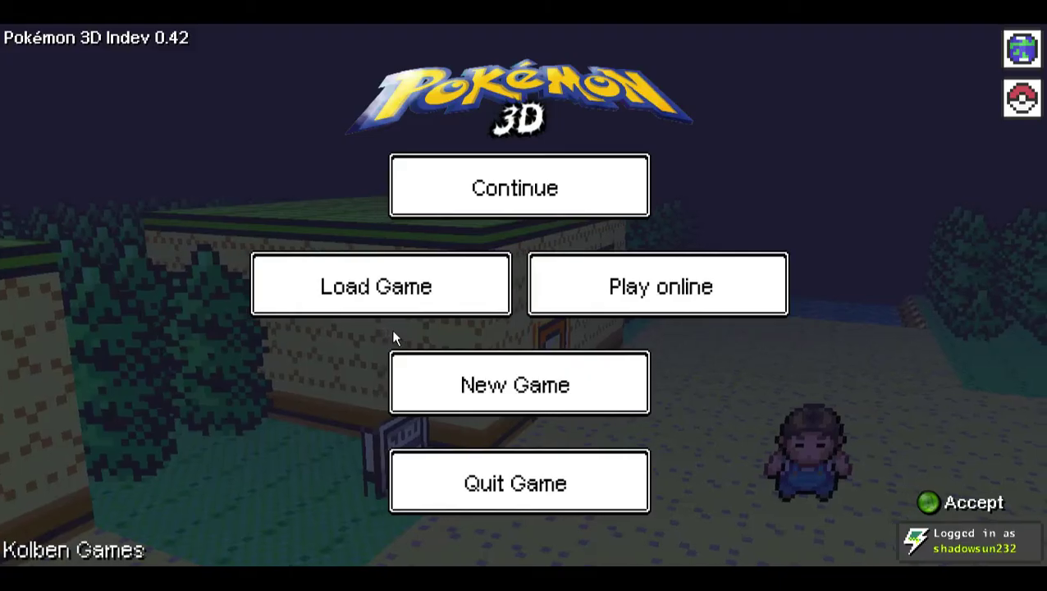
left_click(617, 297)
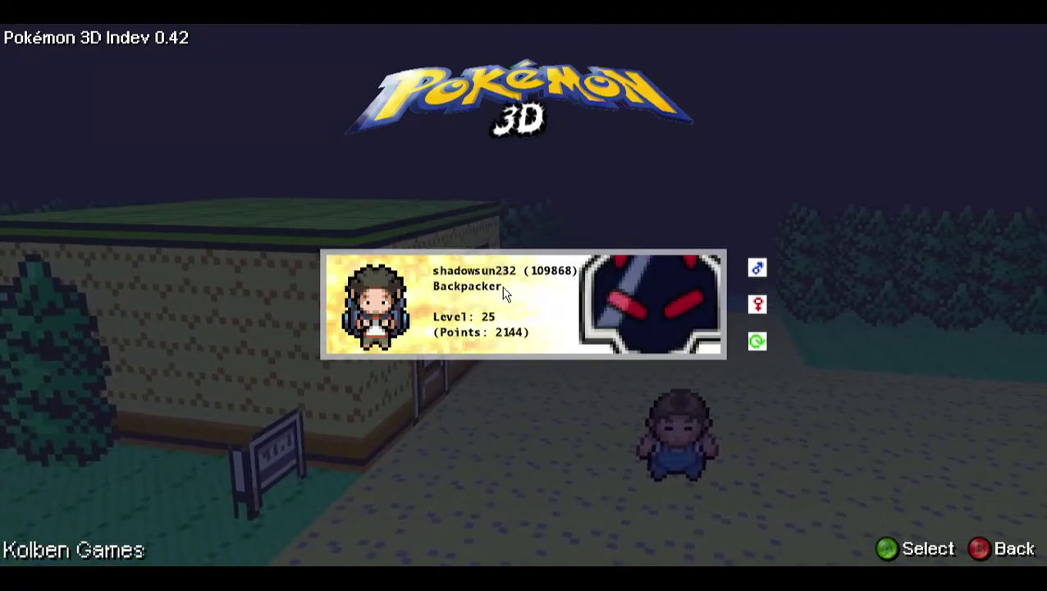
left_click(501, 287)
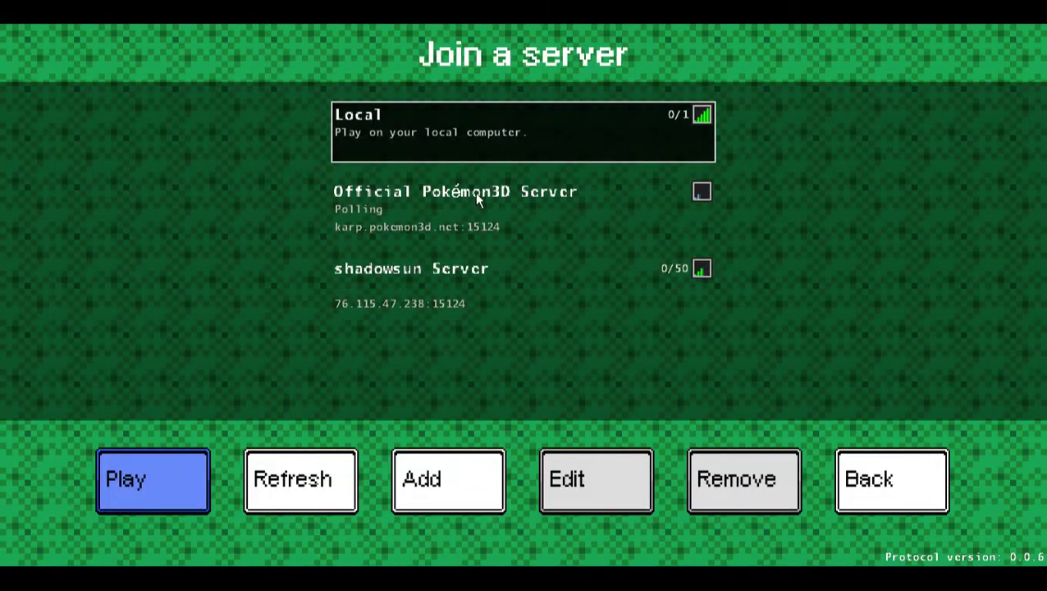
Step: Remove the shadowsun Server entry from the server list, backing out of the blank new-server form
left_click(501, 272)
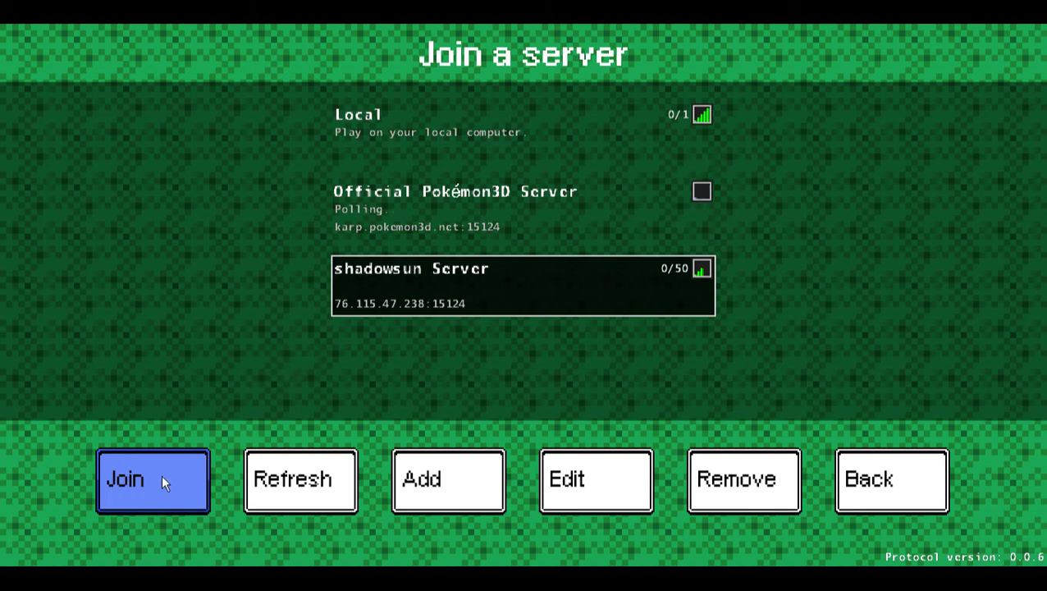
left_click(454, 476)
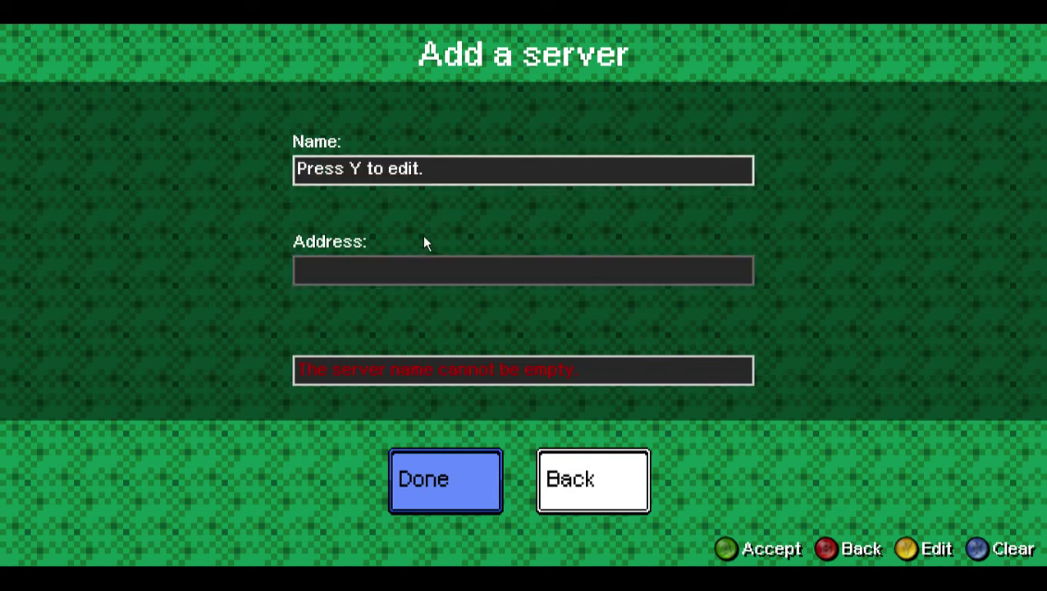
left_click(575, 460)
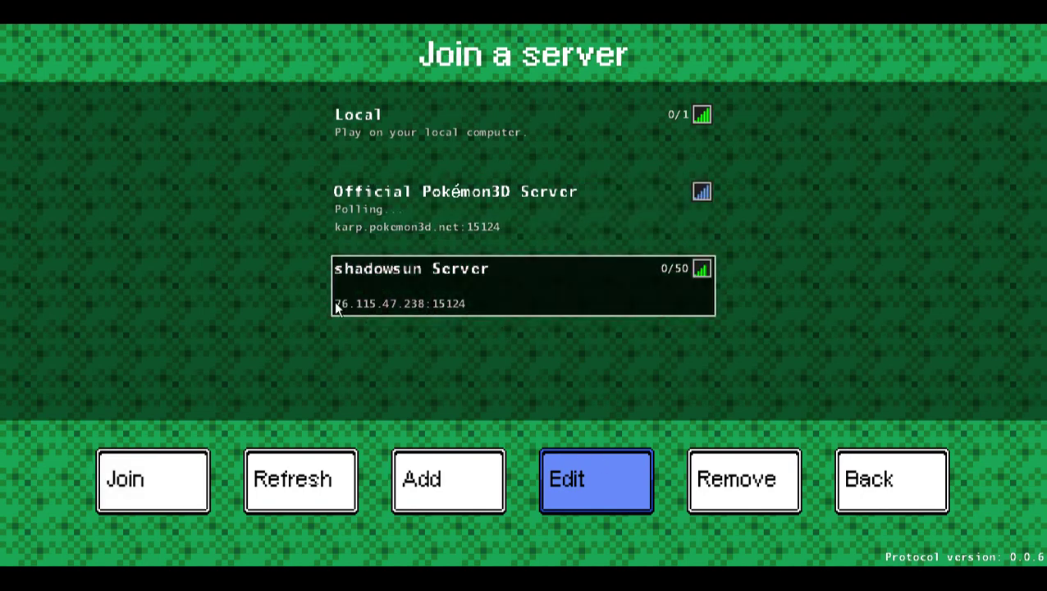
left_click(721, 481)
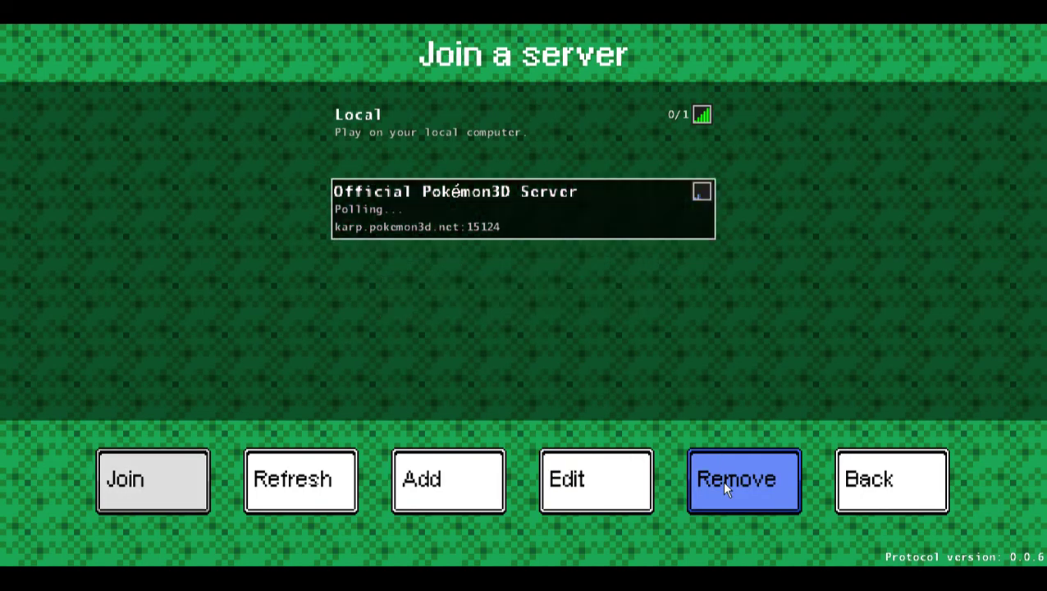
Step: Start a new server entry and name it "Shadowsun server"
left_click(450, 488)
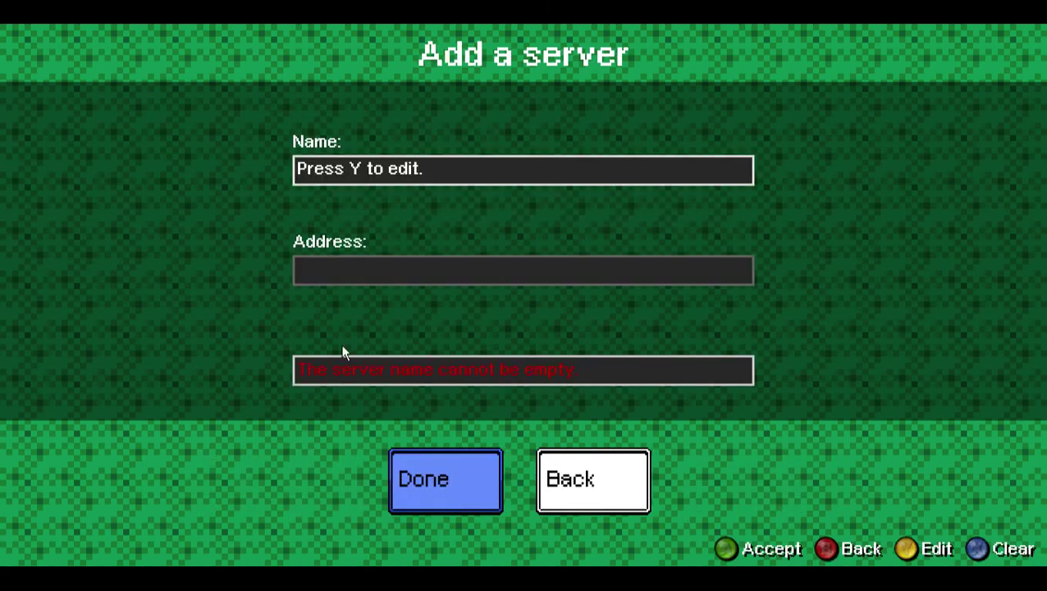
left_click(458, 182)
type("Sh")
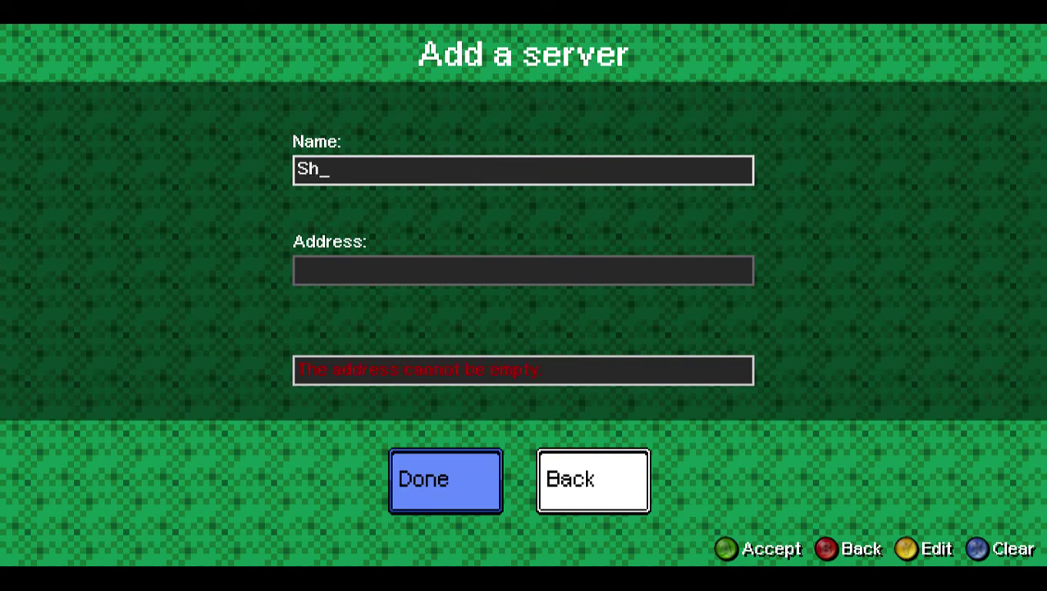
type("adowsun ")
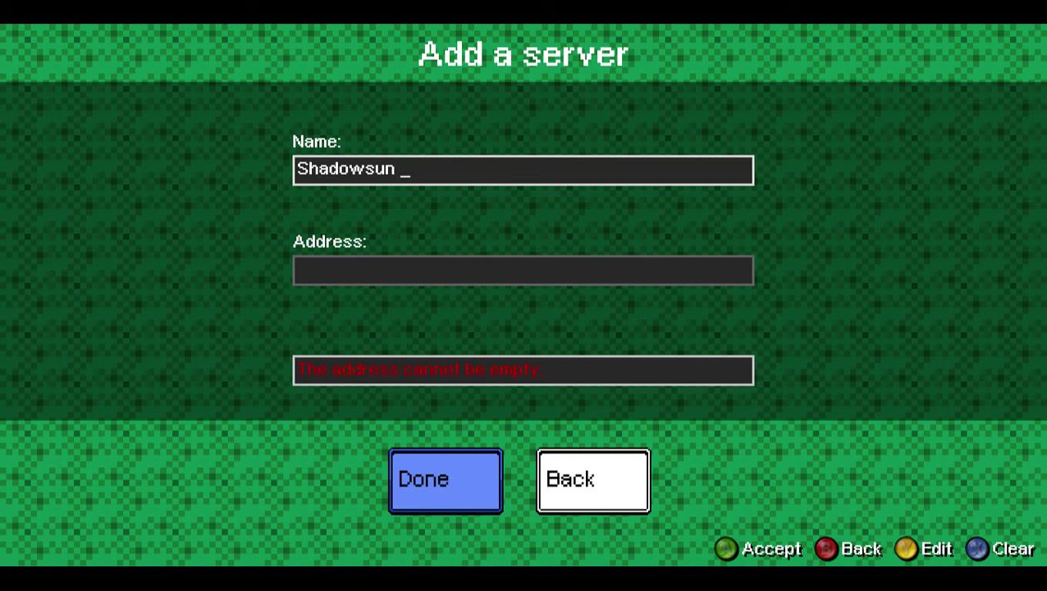
type("server")
left_click(522, 271)
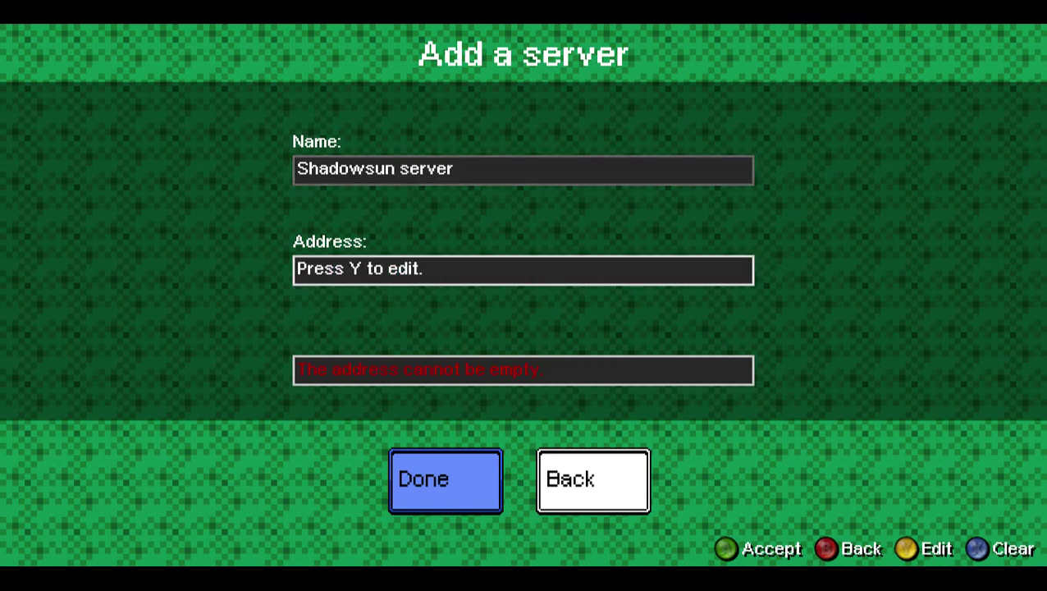
key("Escape")
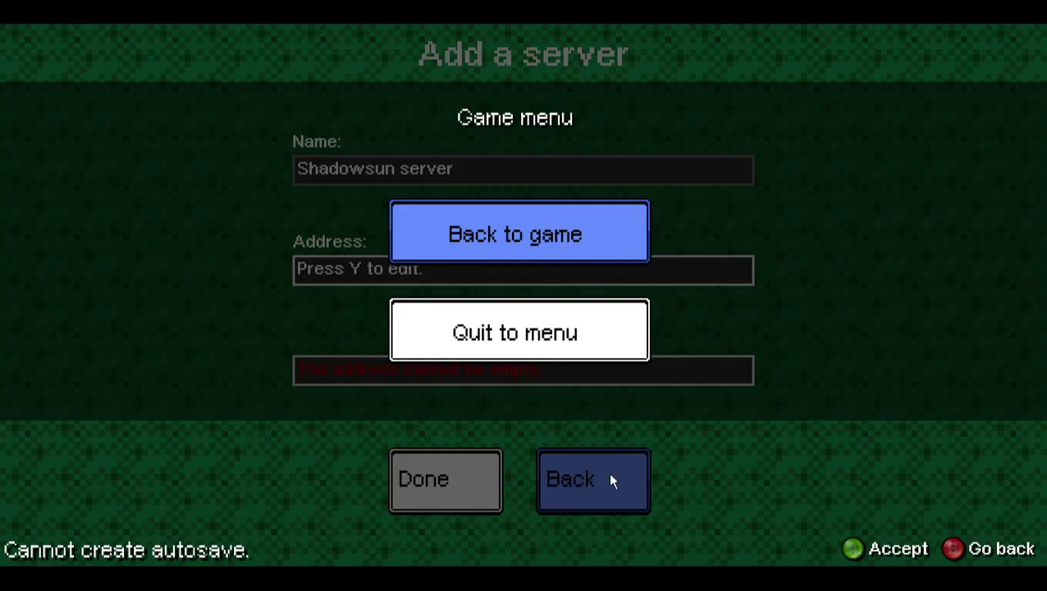
key("Down")
key("Up")
left_click(546, 227)
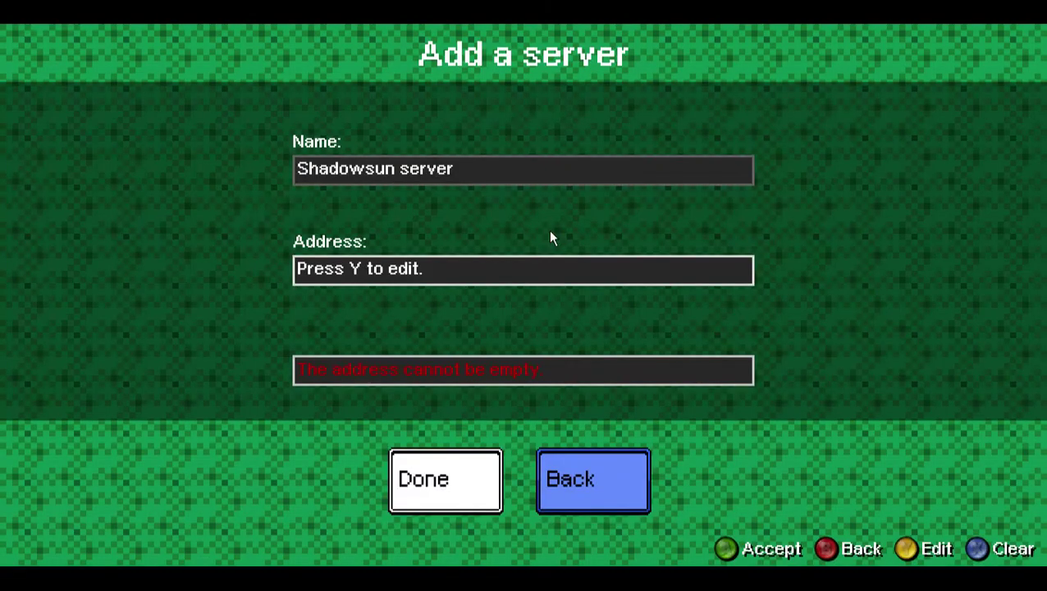
left_click(518, 278)
type("76")
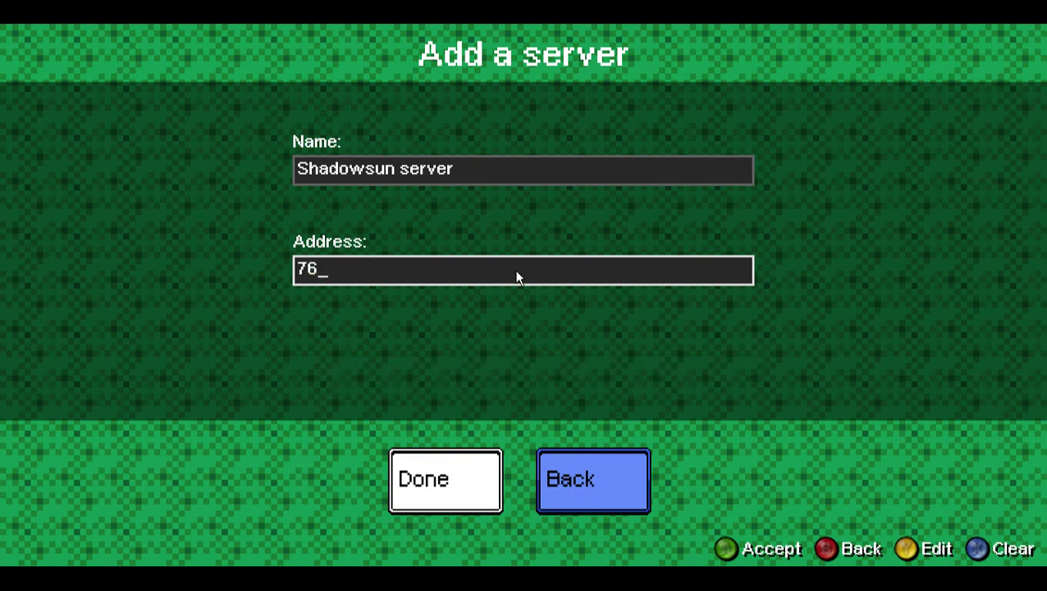
type(".115.47.238")
key("Left")
key("Right")
key("Left")
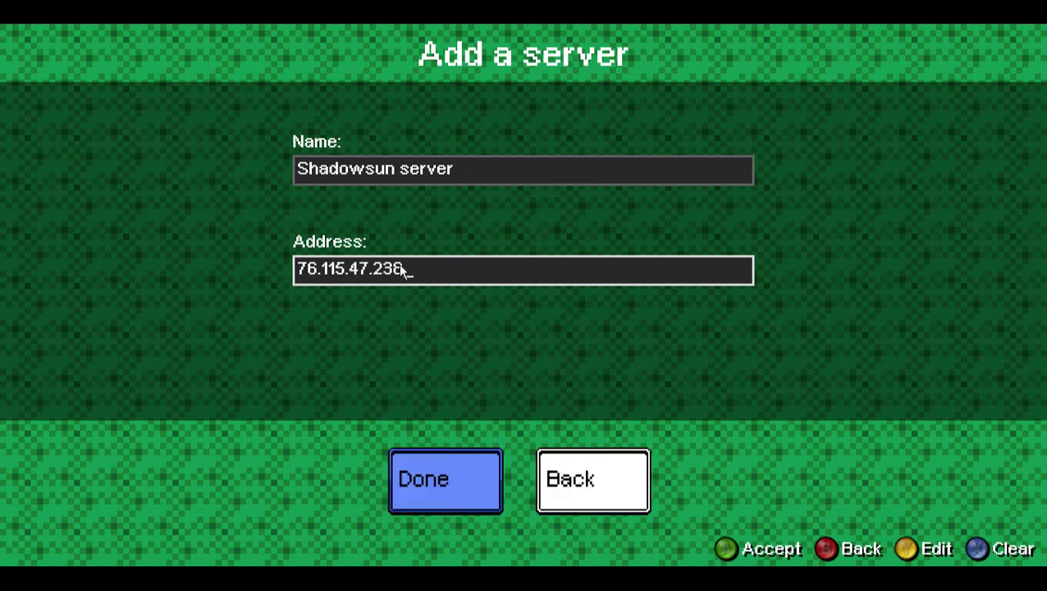
left_click(452, 481)
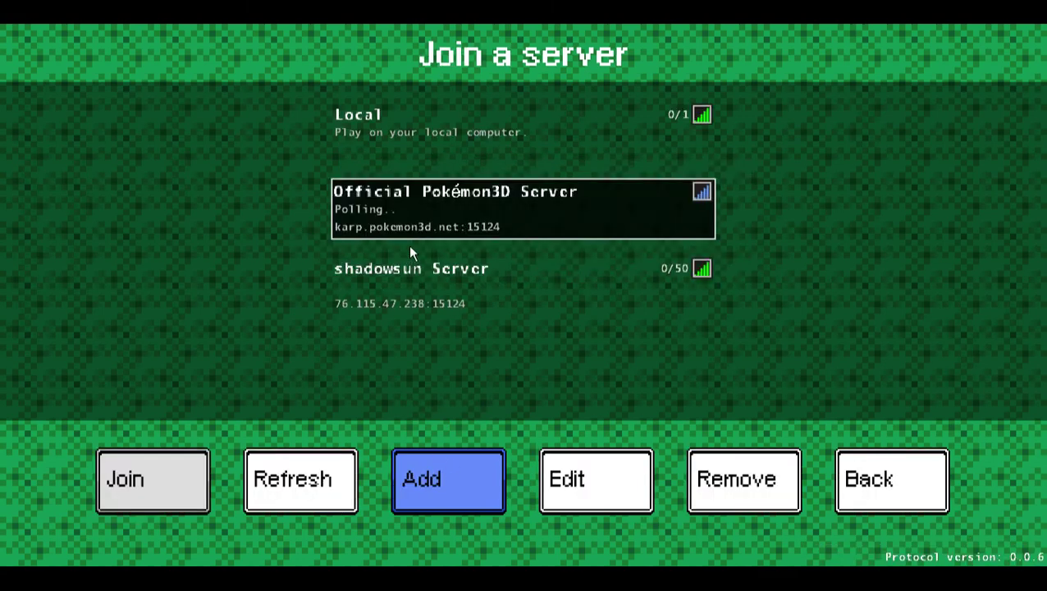
Step: Select the shadowsun Server in the server list and join it
left_click(474, 296)
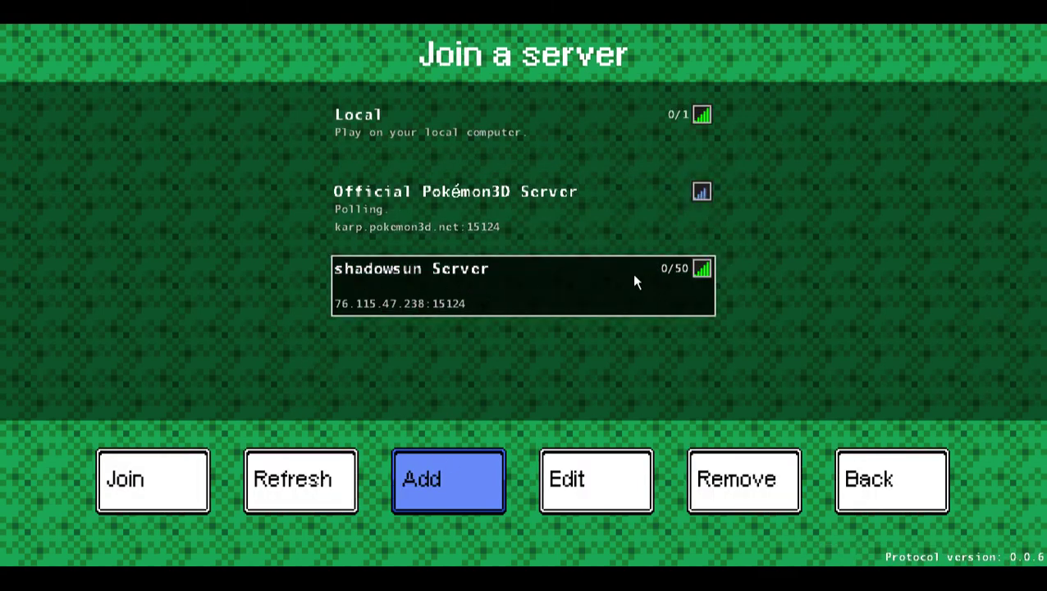
left_click(169, 476)
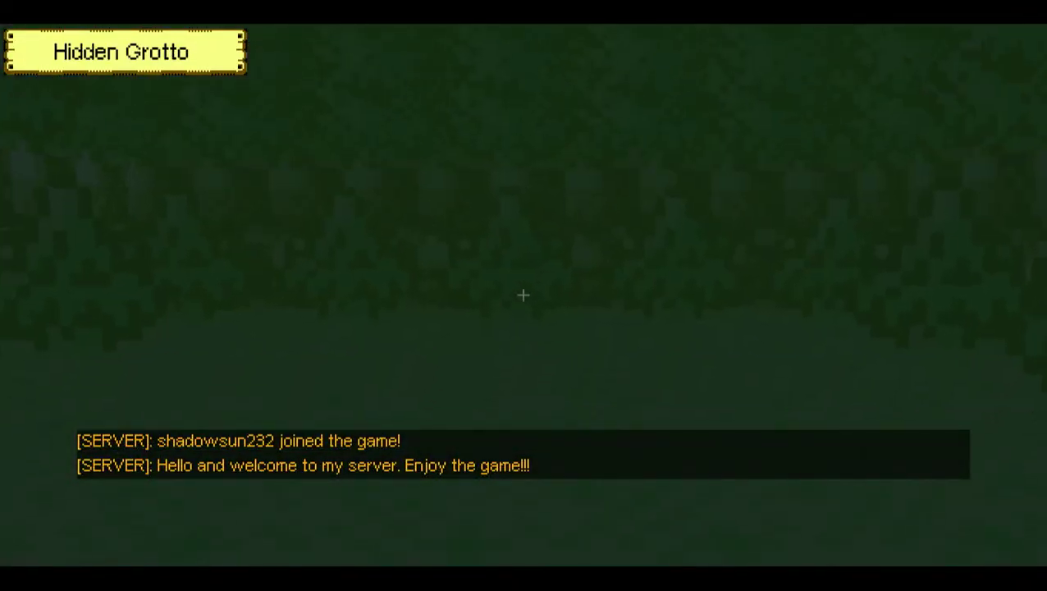
Step: Leave the joined server's game and quit to the main menu
key("Escape")
left_click(529, 308)
left_click(614, 310)
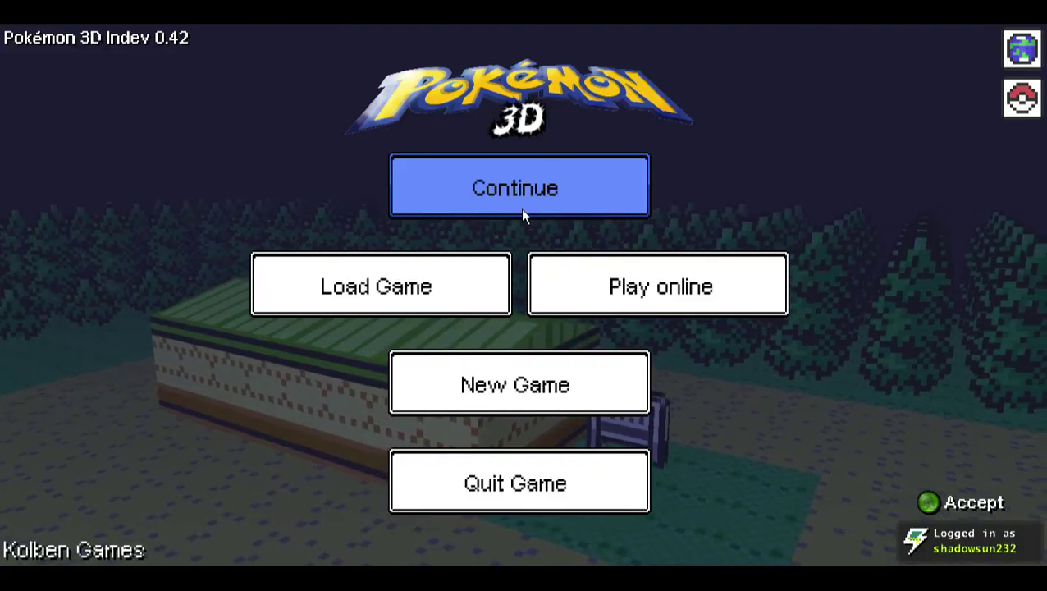